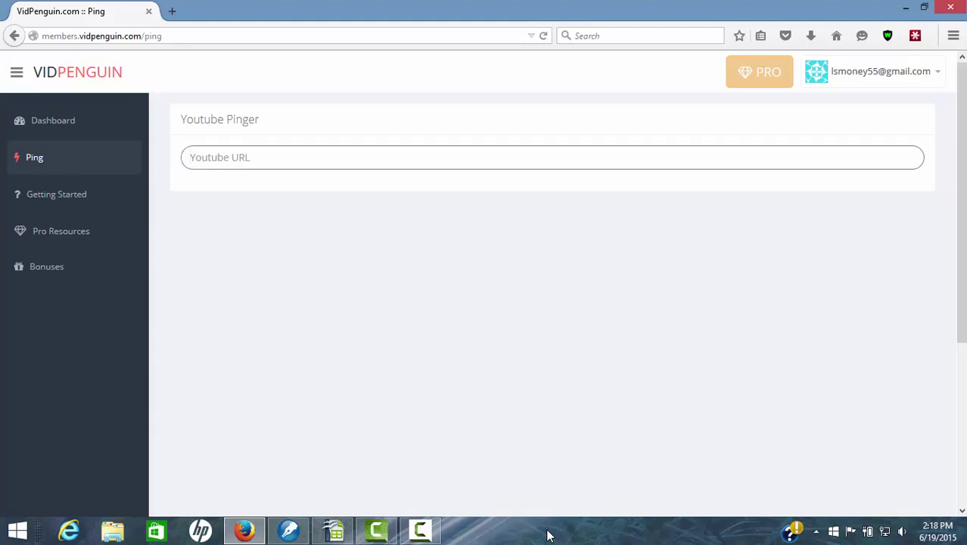
Step: Paste the YouTube link into the Pinger URL field so 'Chiropractor Chesterfield Mo' loads
right_click(265, 159)
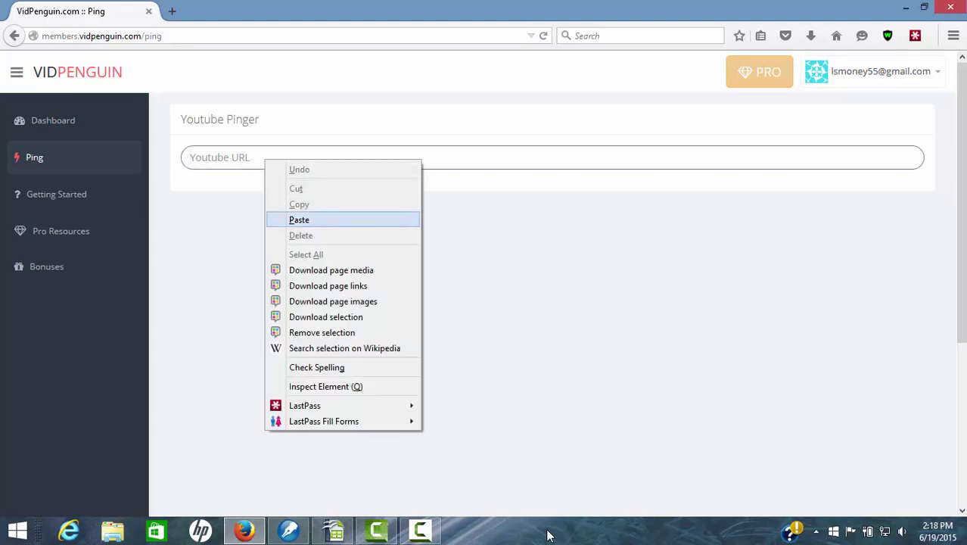
key(Return)
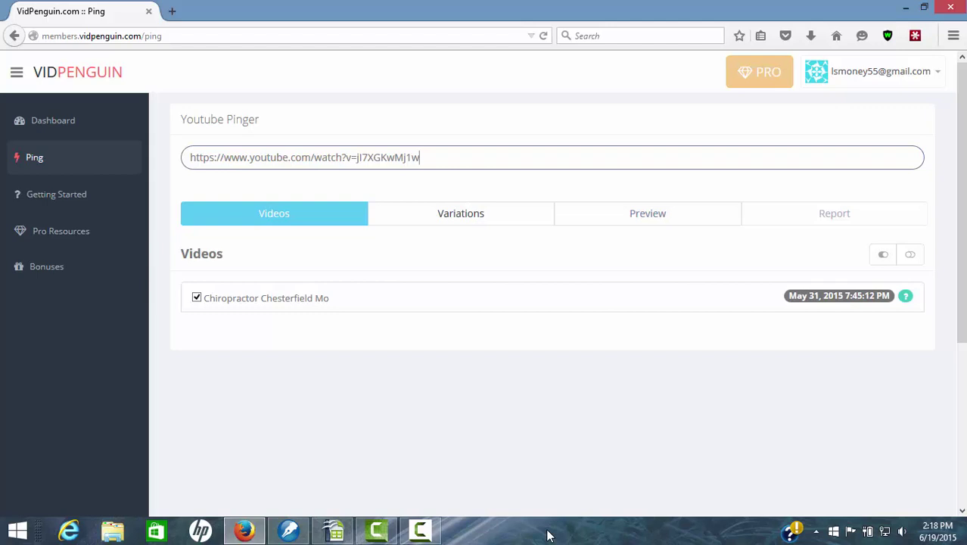
key(Return)
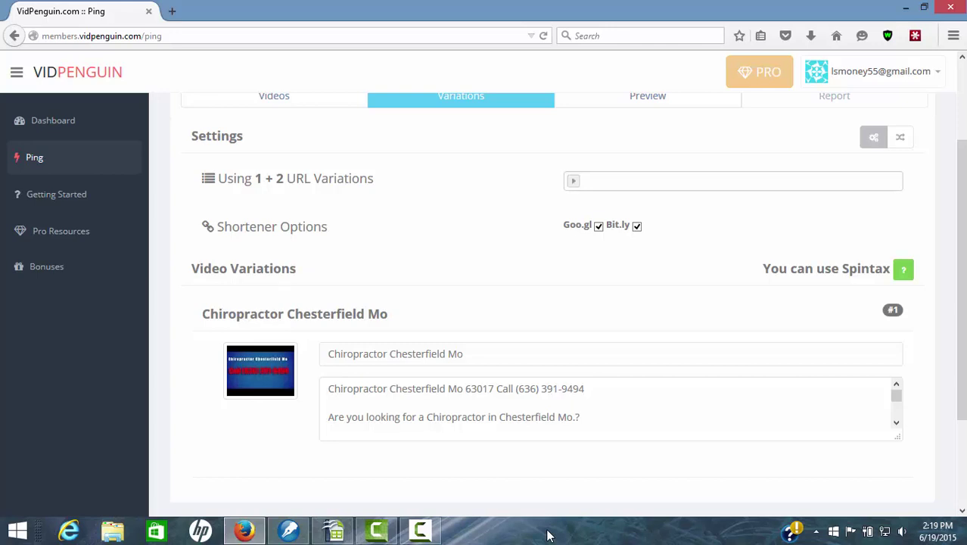
Step: Set the URL Variations slider to 22 + 2 and bring the video fields into view
key(Right)
key(Right)
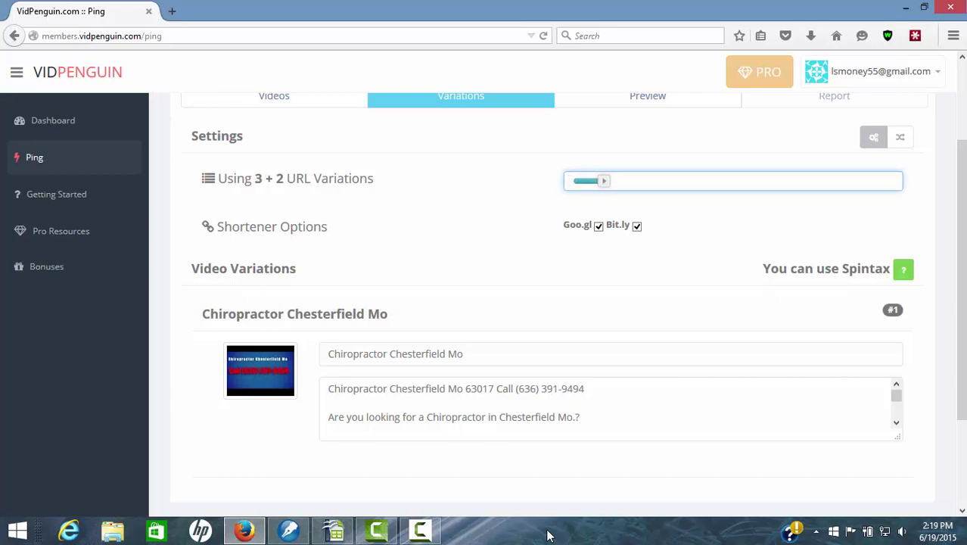
key(Right)
key(Right)
key(Right)
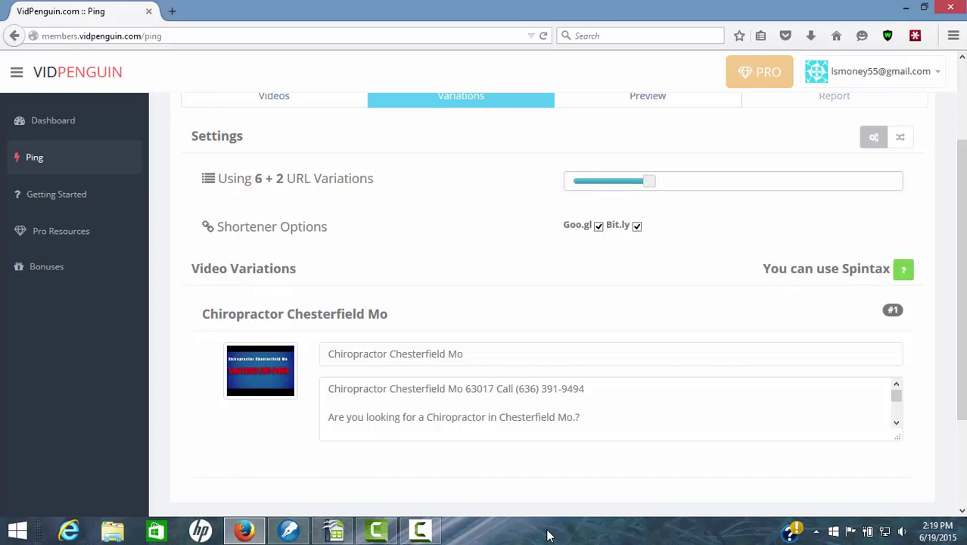
key(Right)
key(Right)
key(Right)
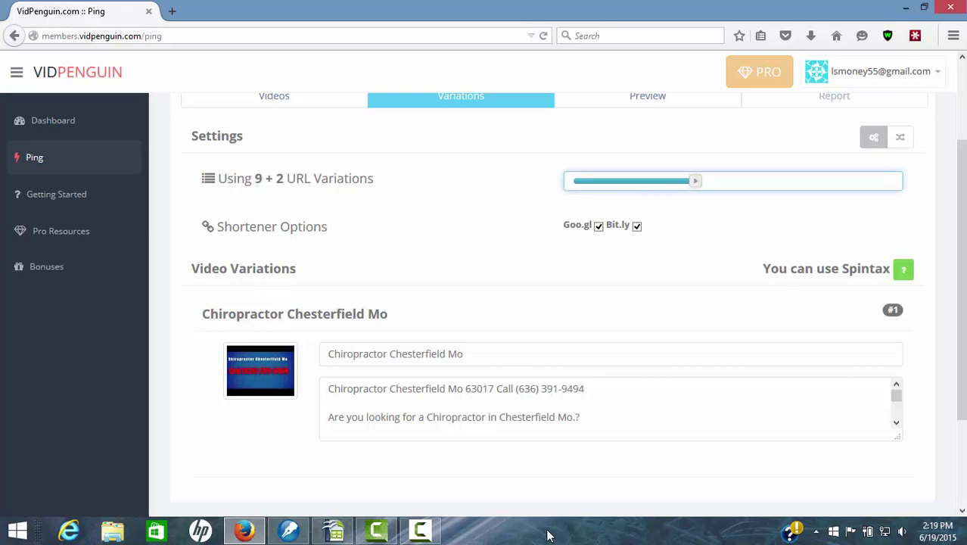
key(Right)
key(Right)
key(Right)
key(Right)
key(Right)
key(Right)
key(Right)
key(Right)
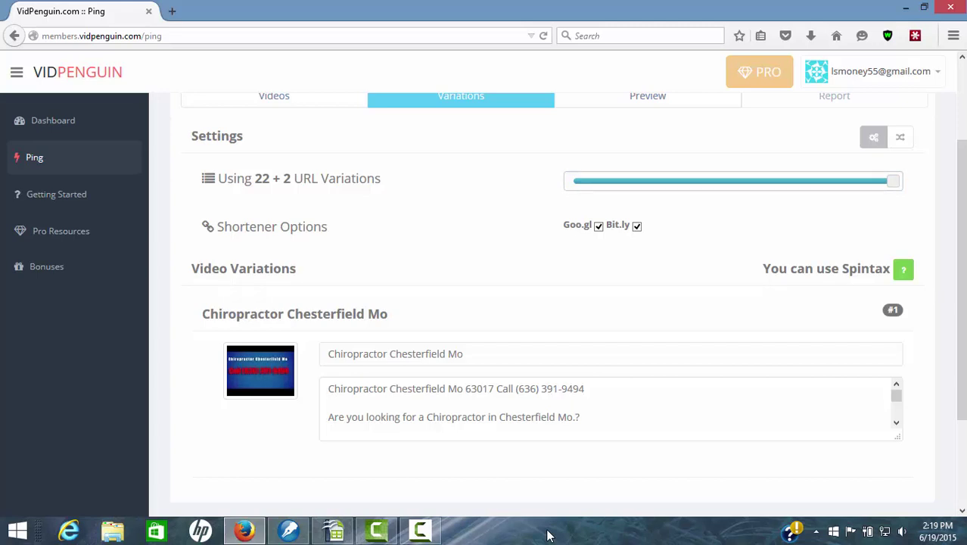
key(Page_Down)
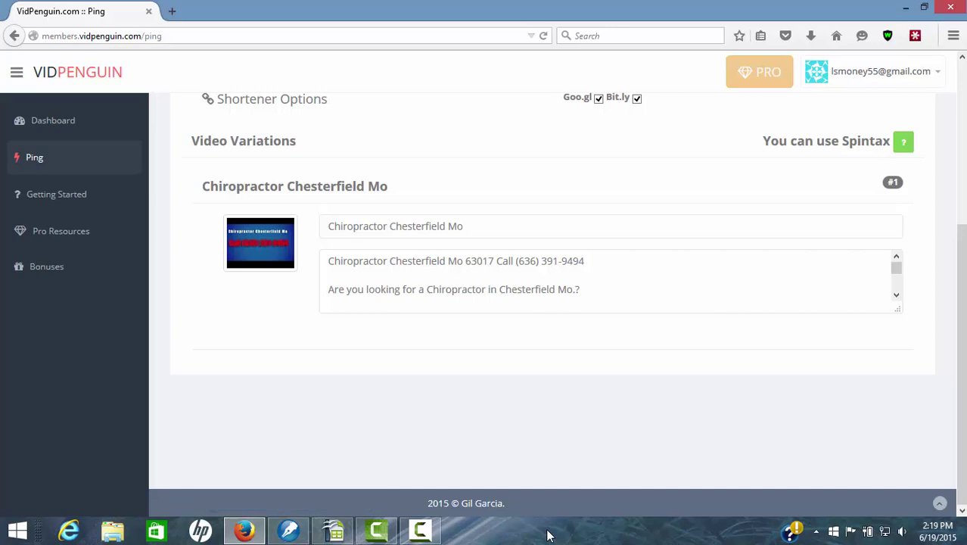
mouse_move(289, 531)
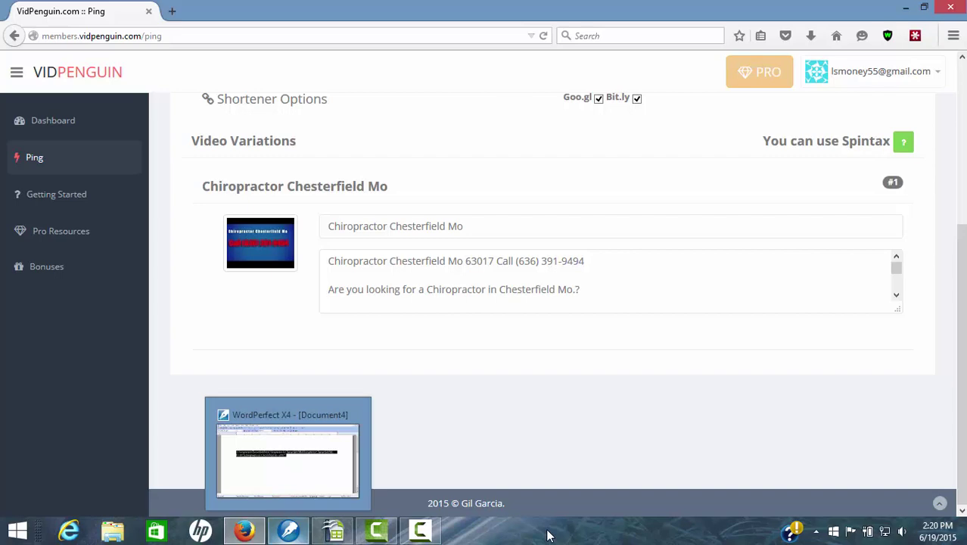
Step: Copy the four-variant spintax title set from the WordPerfect X4 document
key(alt+Tab)
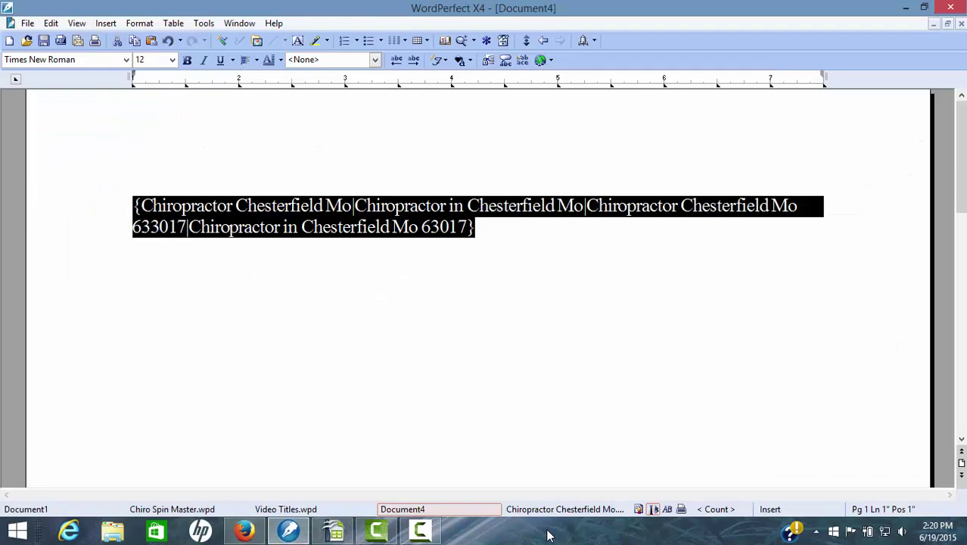
key(shift+F10)
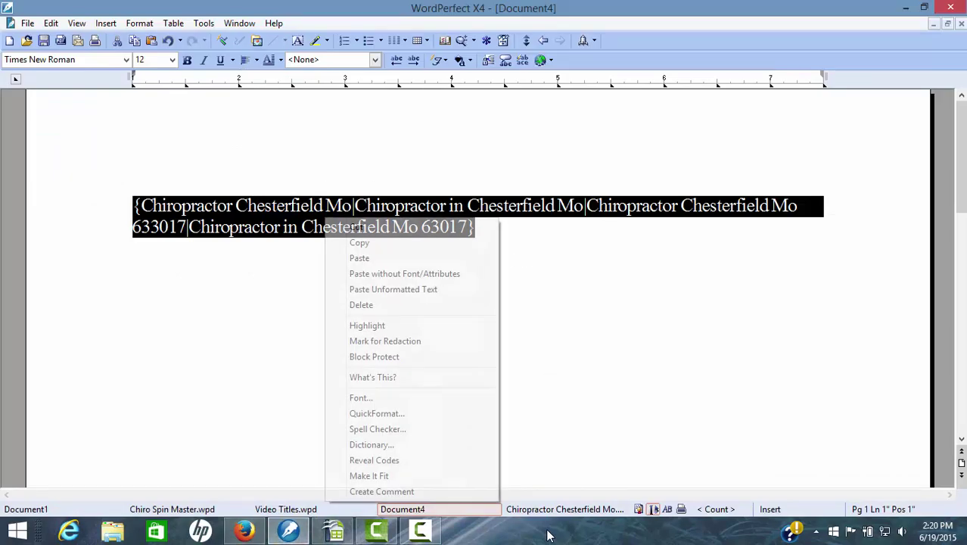
key(Down)
key(Down)
key(Return)
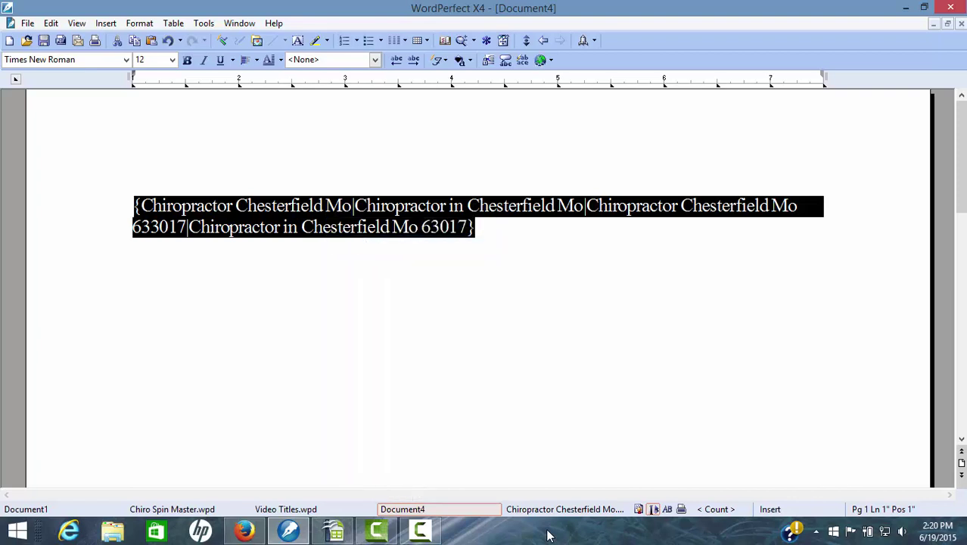
key(alt+Tab)
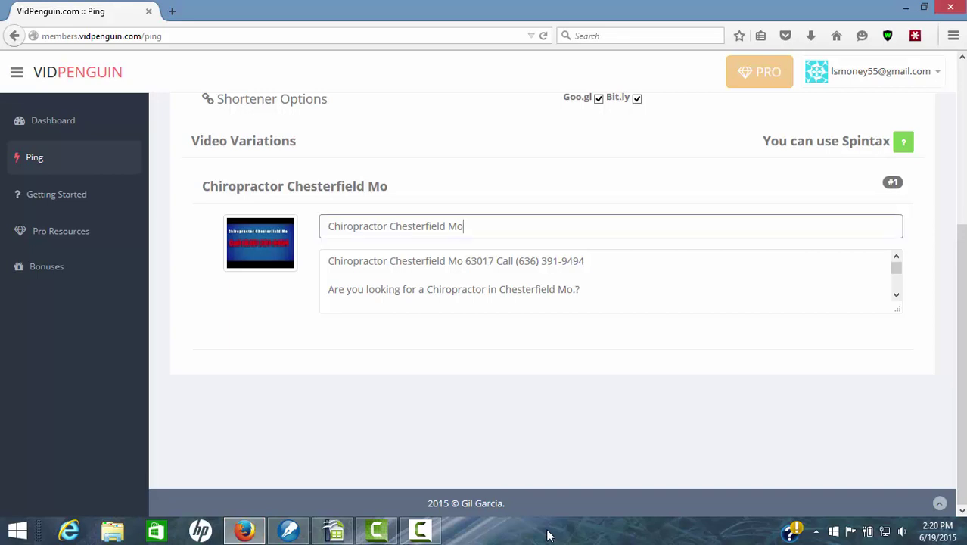
Step: Replace 'Chiropractor Chesterfield Mo' in the Video Title field with the pasted four-variant spintax set
key(BackSpace)
key(BackSpace)
key(BackSpace)
key(BackSpace)
key(BackSpace)
key(BackSpace)
key(BackSpace)
key(BackSpace)
key(BackSpace)
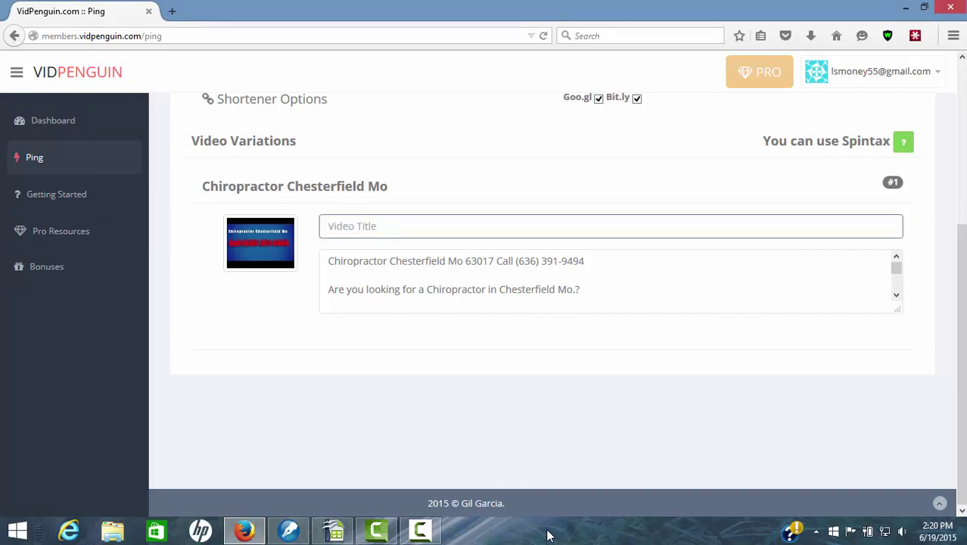
key(shift+F10)
key(Down)
key(Down)
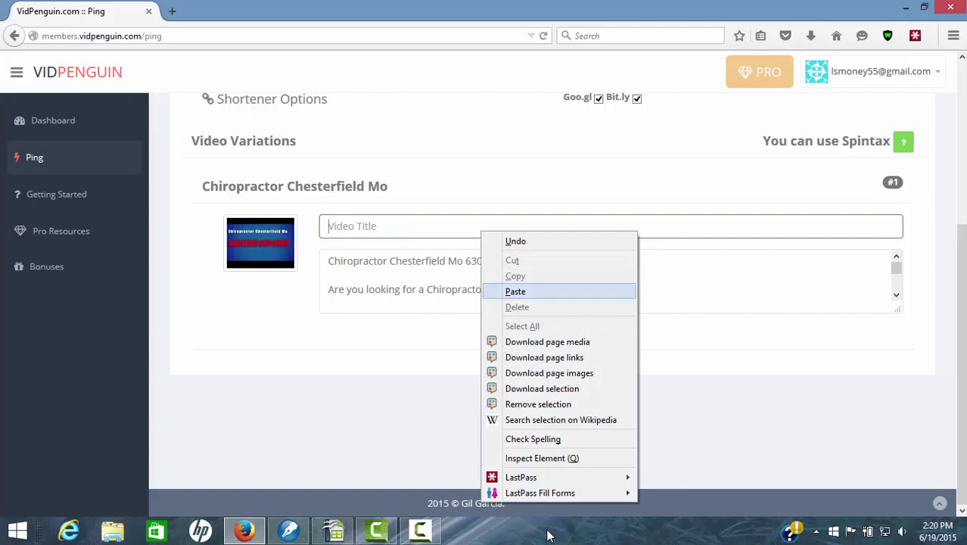
key(Return)
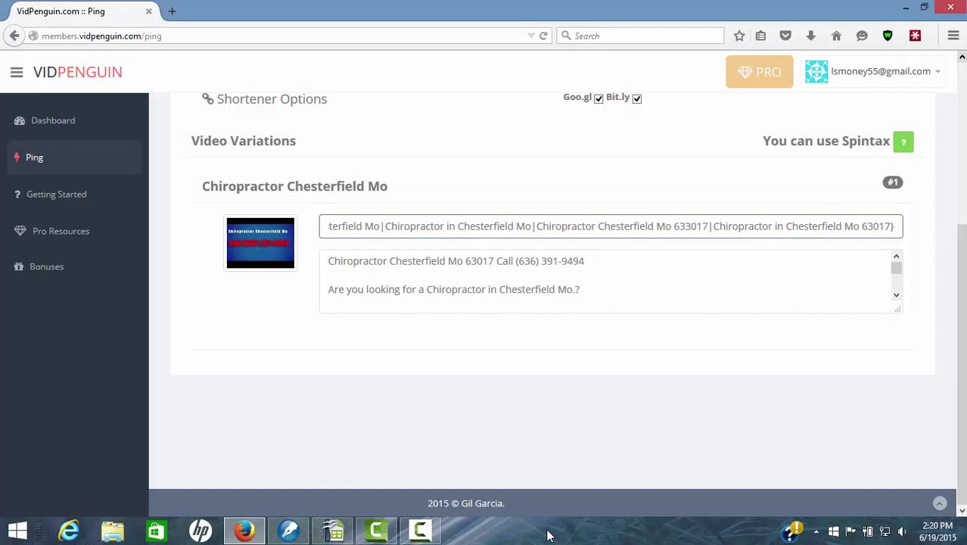
scroll(551, 536, up, 5)
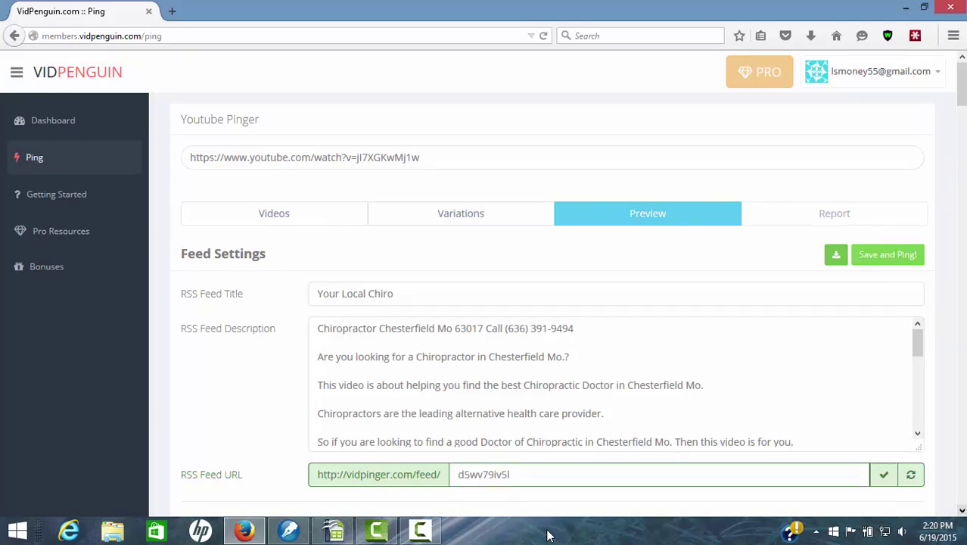
scroll(550, 536, down, 1)
scroll(550, 536, down, 3)
scroll(550, 536, down, 2)
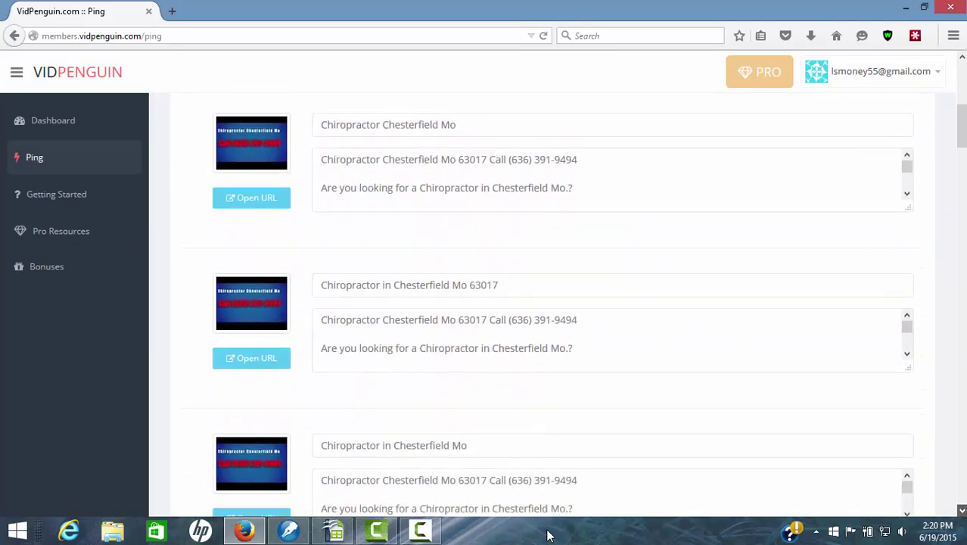
scroll(550, 536, down, 2)
scroll(549, 536, down, 2)
scroll(550, 535, down, 2)
scroll(549, 536, down, 2)
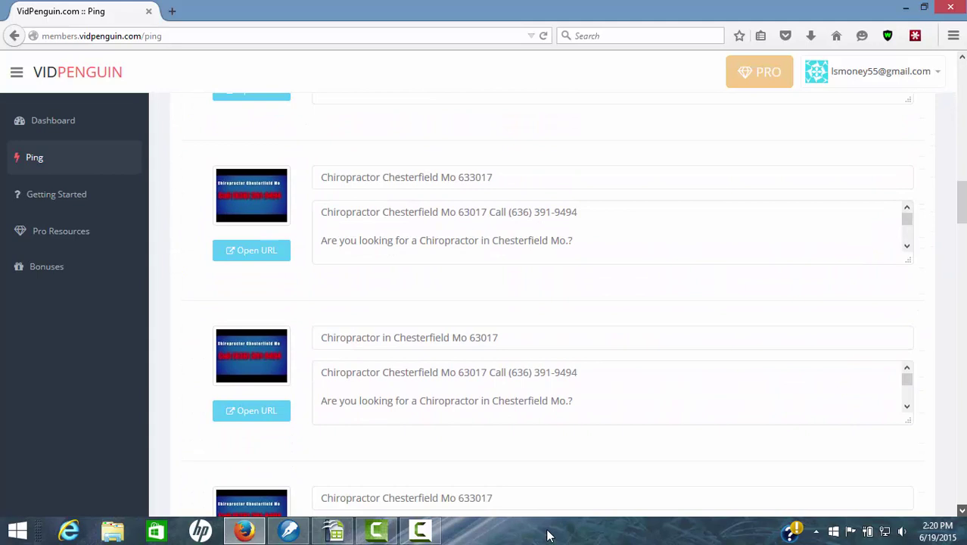
scroll(549, 536, down, 2)
scroll(550, 536, down, 2)
scroll(550, 536, down, 2)
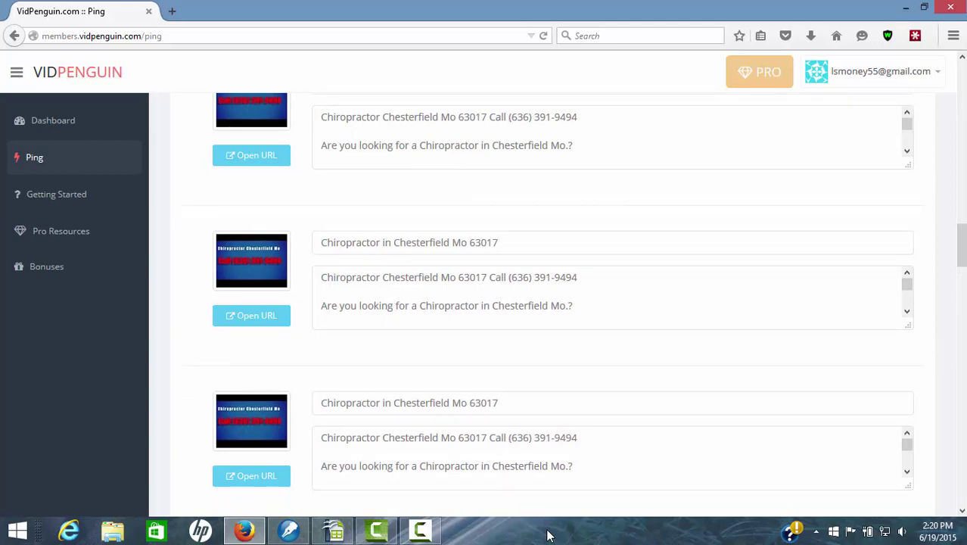
scroll(549, 536, down, 3)
scroll(550, 536, down, 3)
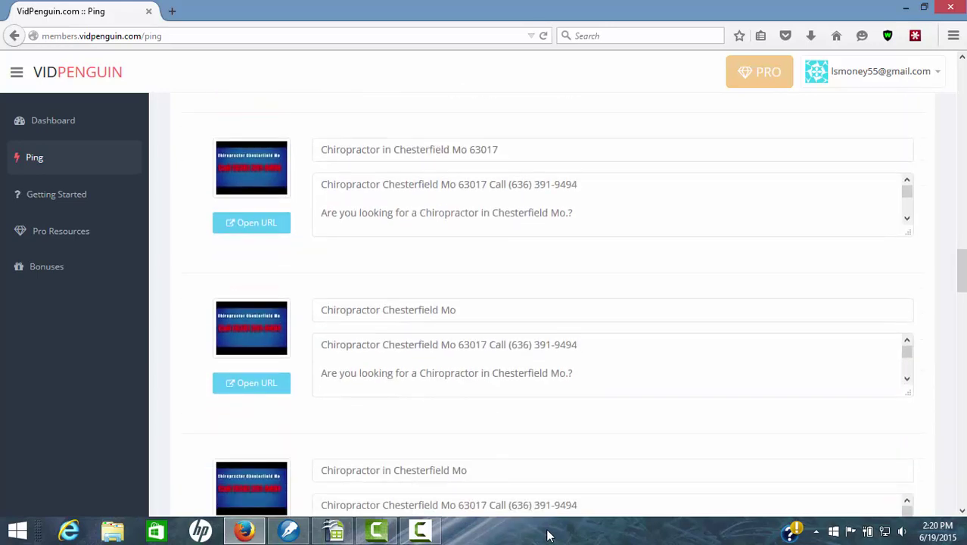
scroll(550, 536, down, 3)
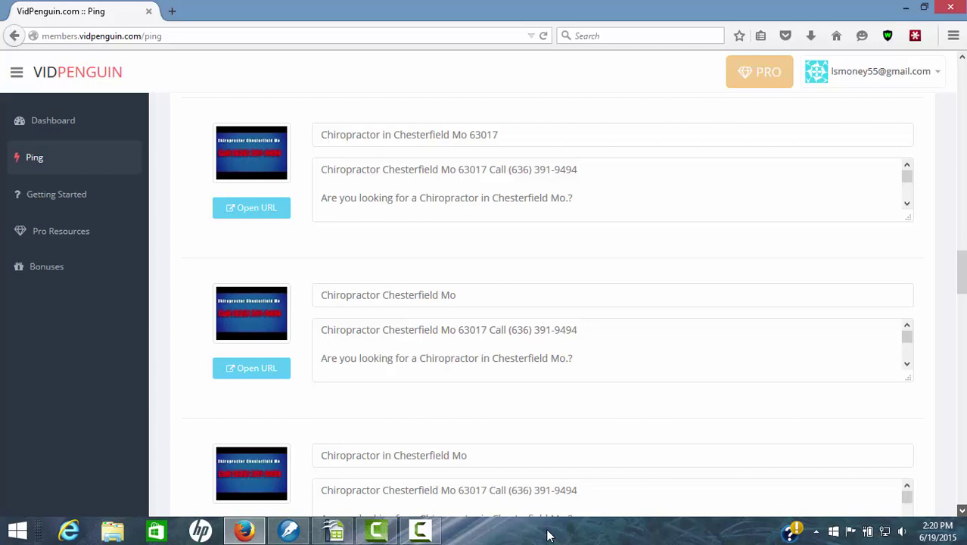
scroll(550, 536, down, 3)
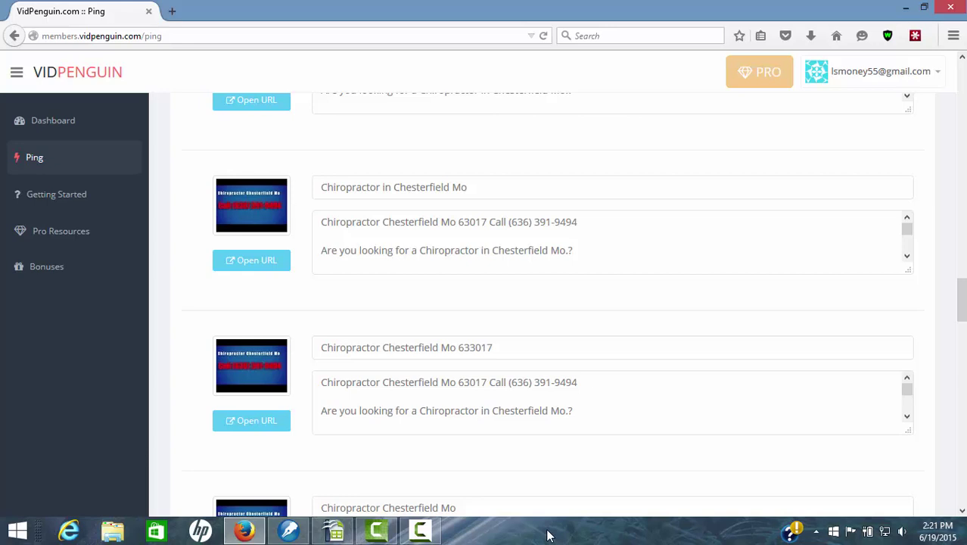
scroll(549, 536, down, 3)
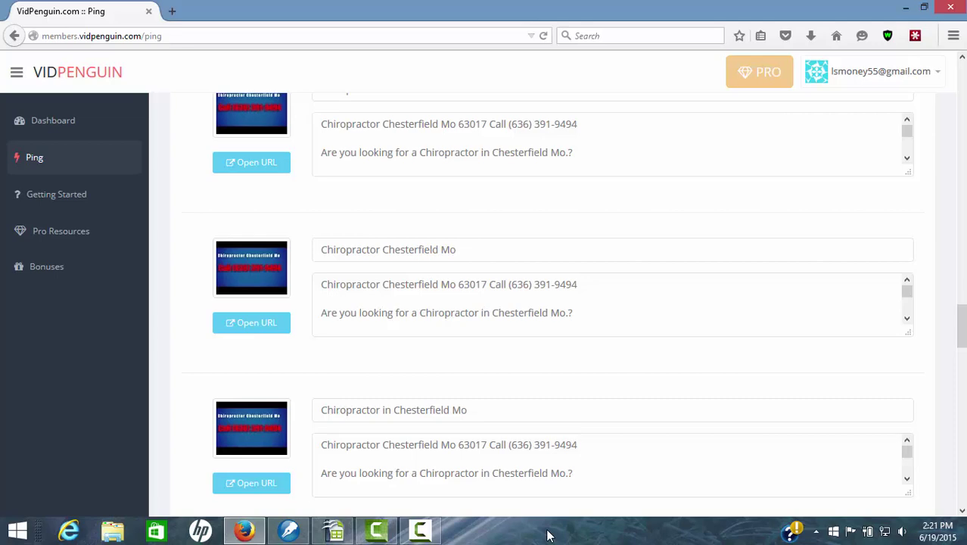
scroll(549, 536, down, 3)
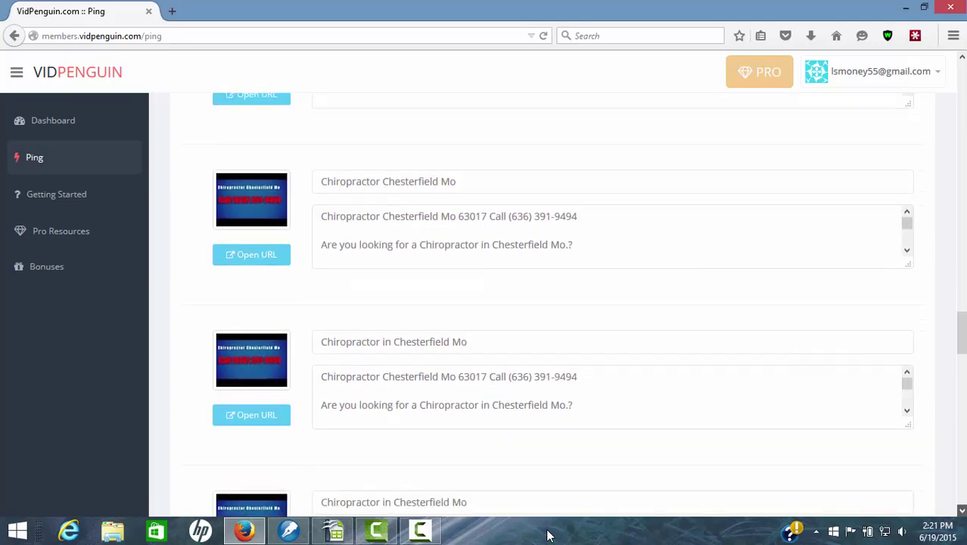
scroll(550, 536, down, 2)
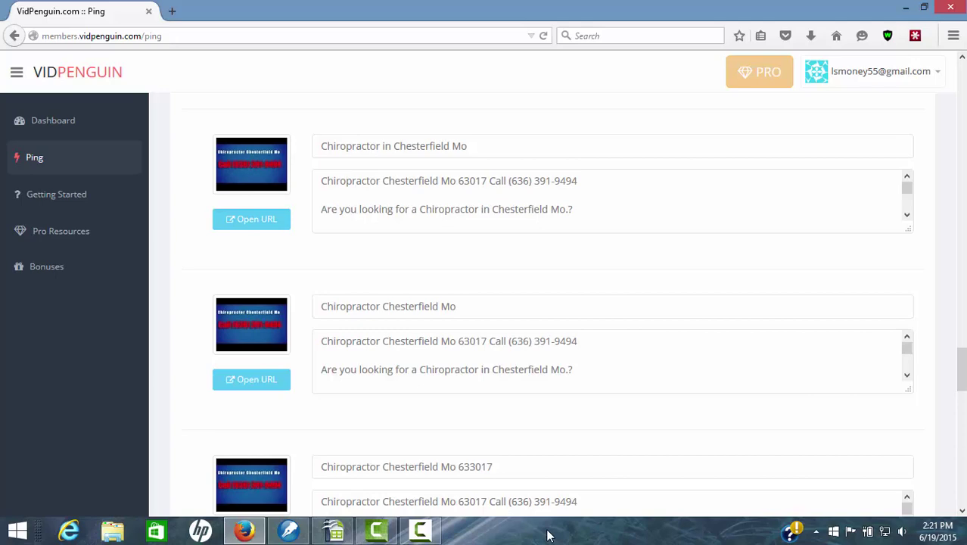
scroll(550, 536, up, 5)
scroll(549, 536, up, 5)
scroll(550, 536, up, 5)
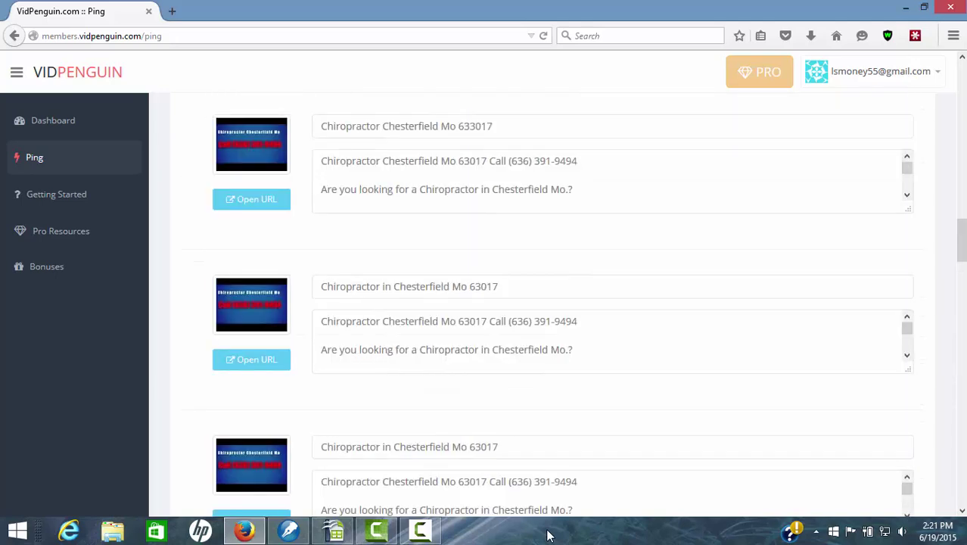
scroll(550, 536, up, 5)
scroll(550, 536, up, 5)
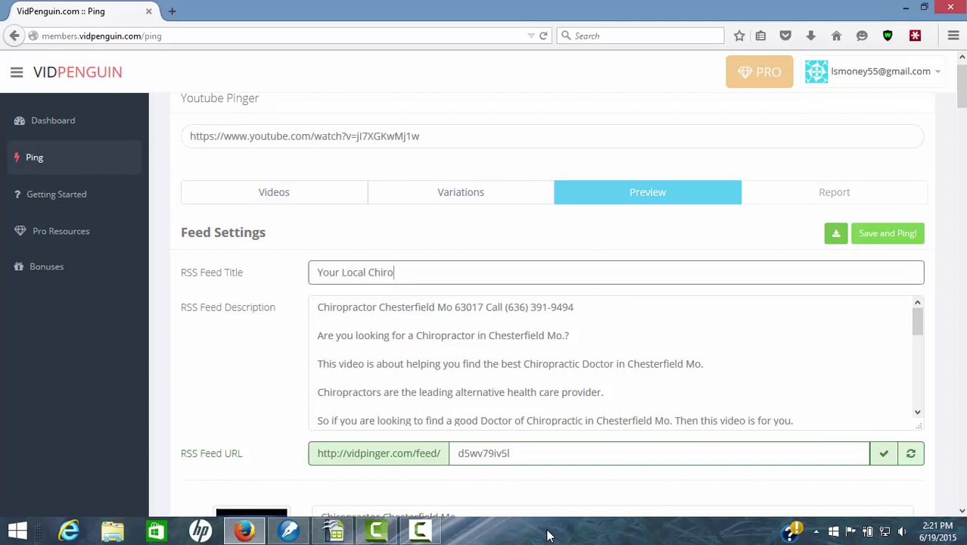
Step: Retitle the RSS feed 'Chiropractor Chesterfield Mo' and submit it with Save and Ping
key(BackSpace)
key(BackSpace)
key(BackSpace)
key(BackSpace)
key(BackSpace)
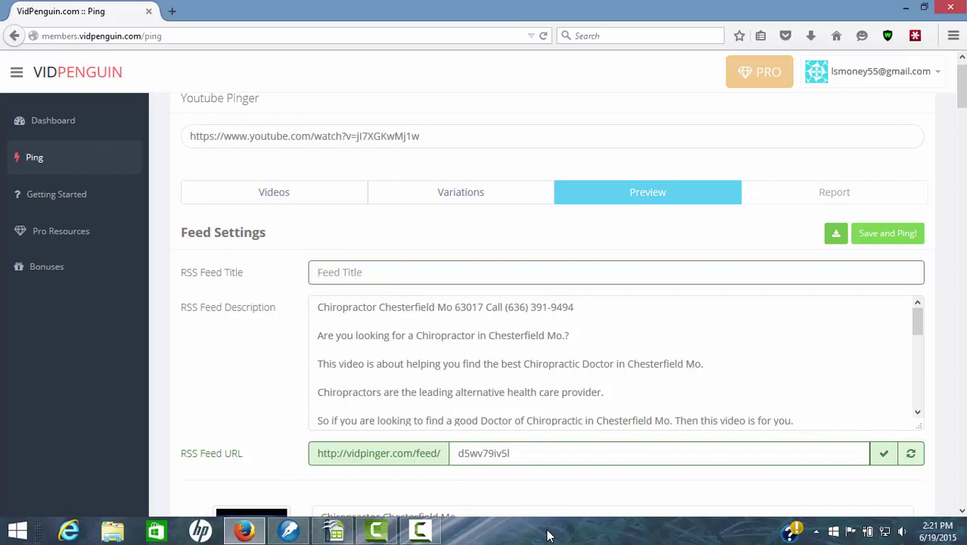
text(C)
text(hiropr)
text(actor)
text( Chest)
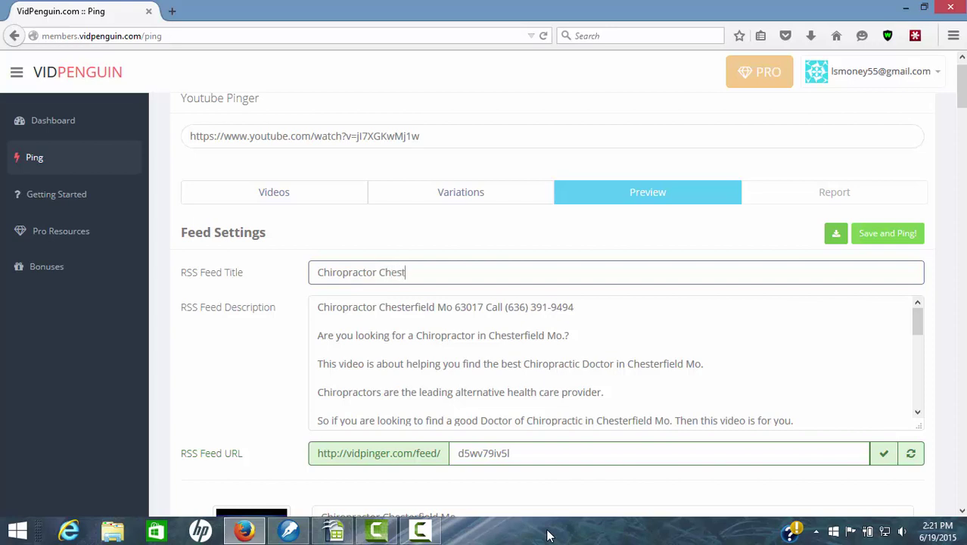
text(erfi)
text(eld M)
text(o)
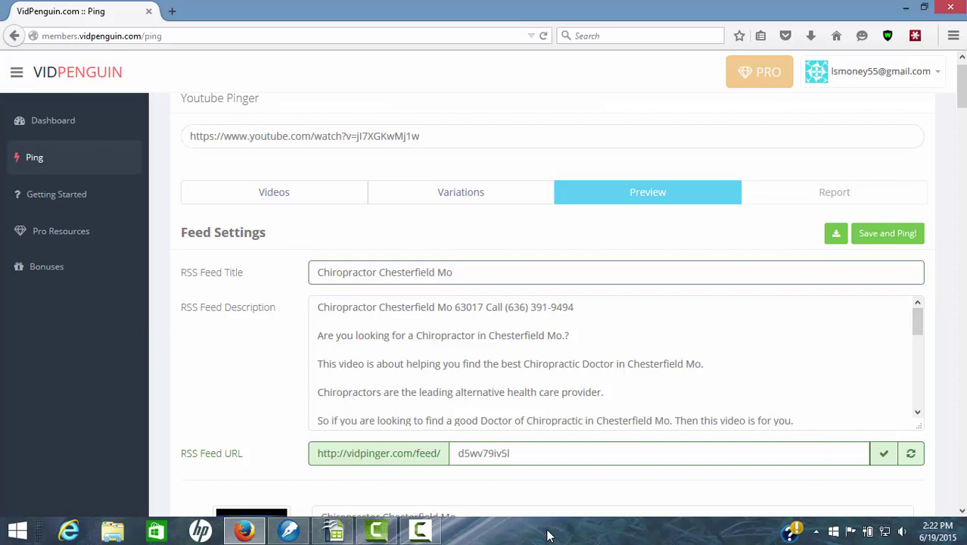
key(Return)
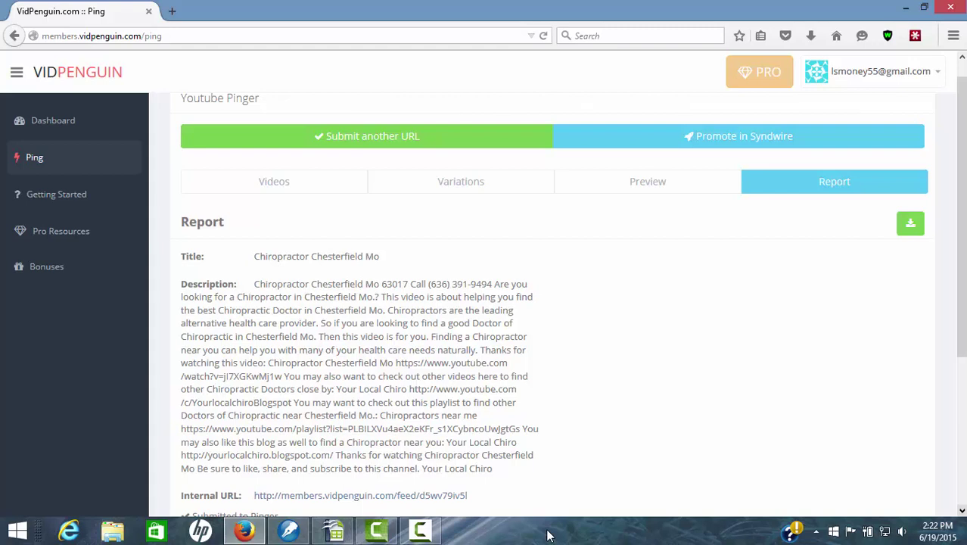
Step: Review the submitted feed URLs at the bottom of the Report, then return to the top
key(End)
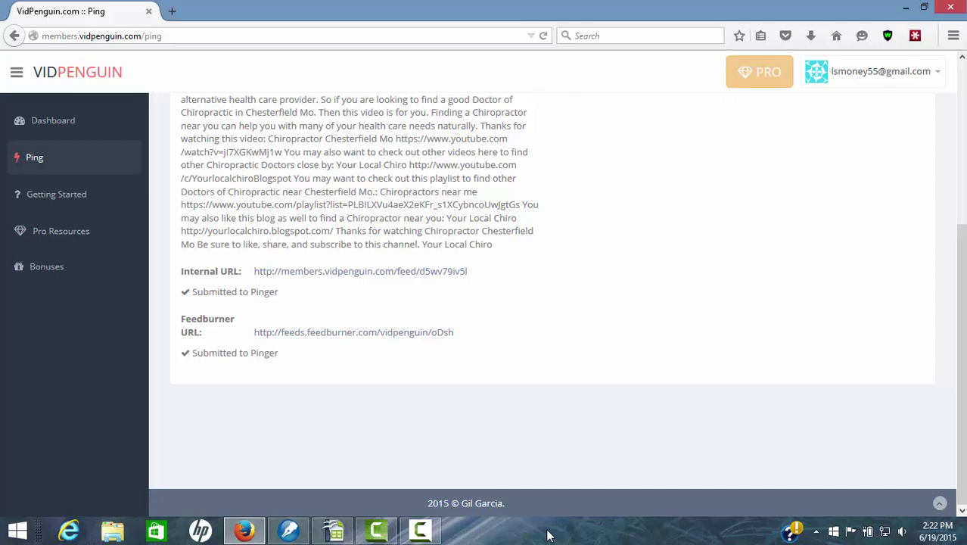
key(Home)
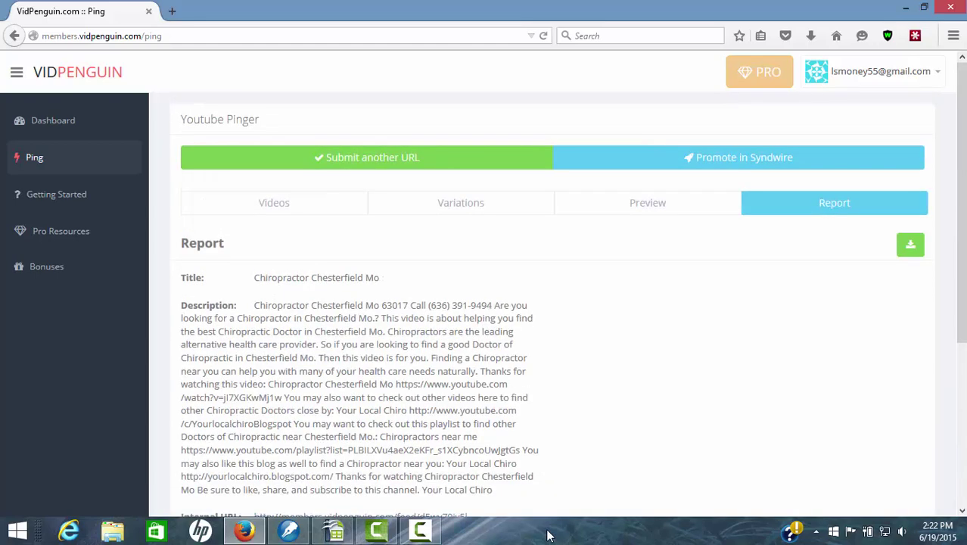
key(Tab)
Step: Open the Dashboard's RSS Feeds table with the 24-video Chiropractor Chesterfield Mo feed first
key(Return)
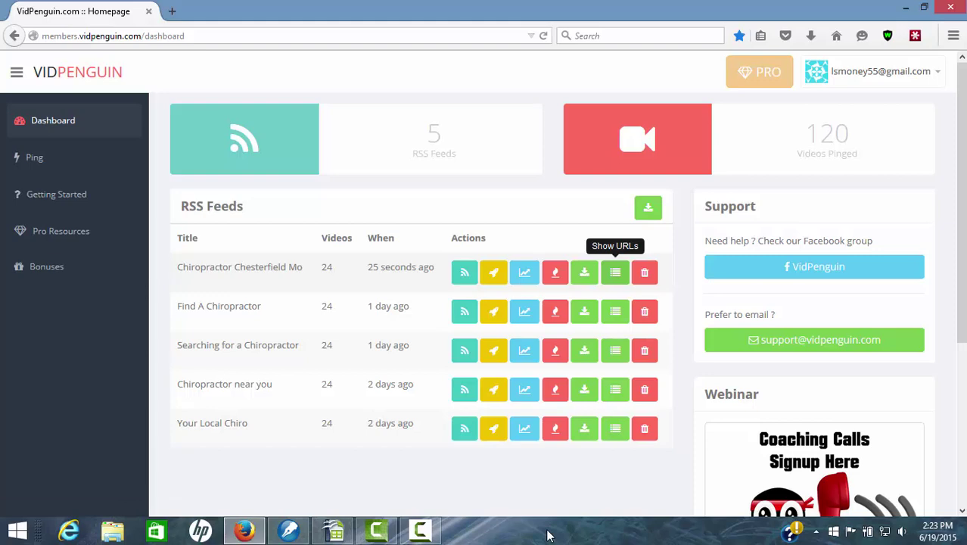
Step: Show the feedburner, goo.gl, bit.ly and YouTube URLs for the Chiropractor Chesterfield Mo feed
click(615, 272)
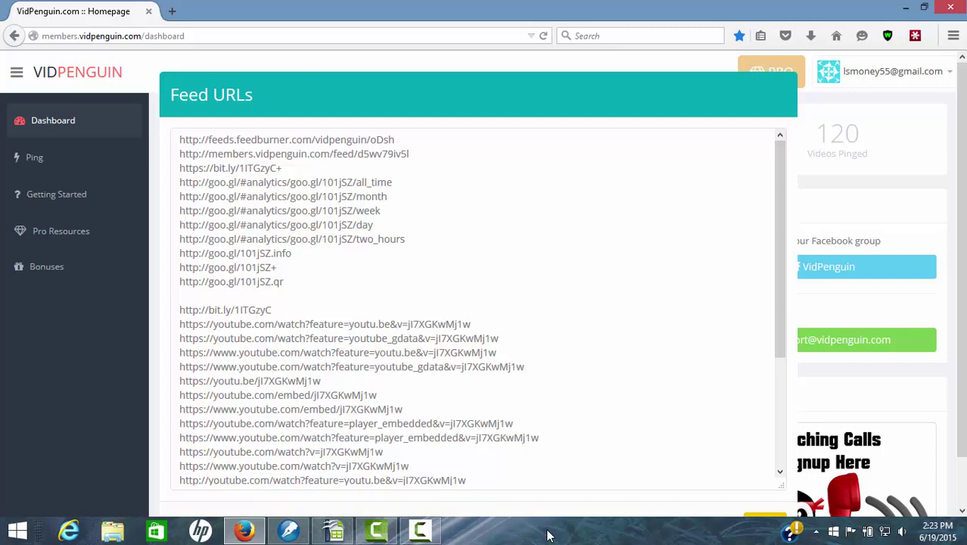
Step: Dismiss the Feed URLs list with Esc
key(Escape)
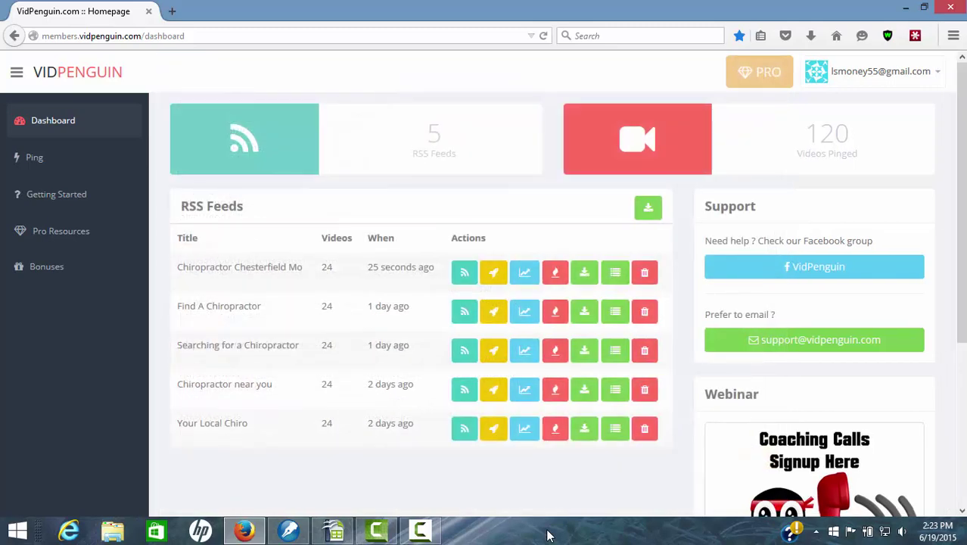